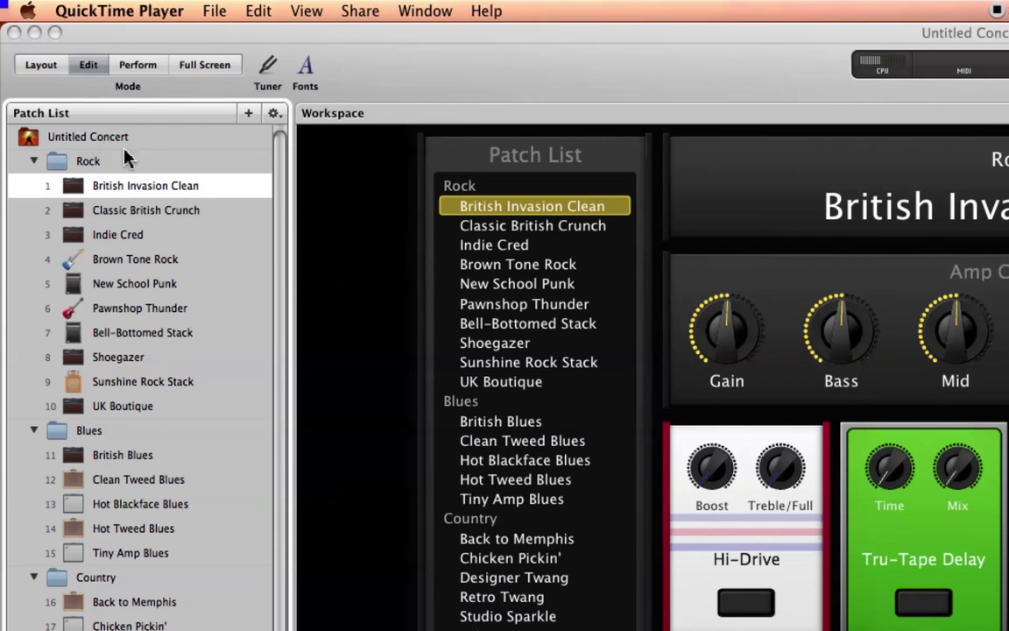
Select the Untitled Concert at the top of the Patch List instead of the British Invasion Clean patch
{"action": "left_click", "coordinate": [114, 145]}
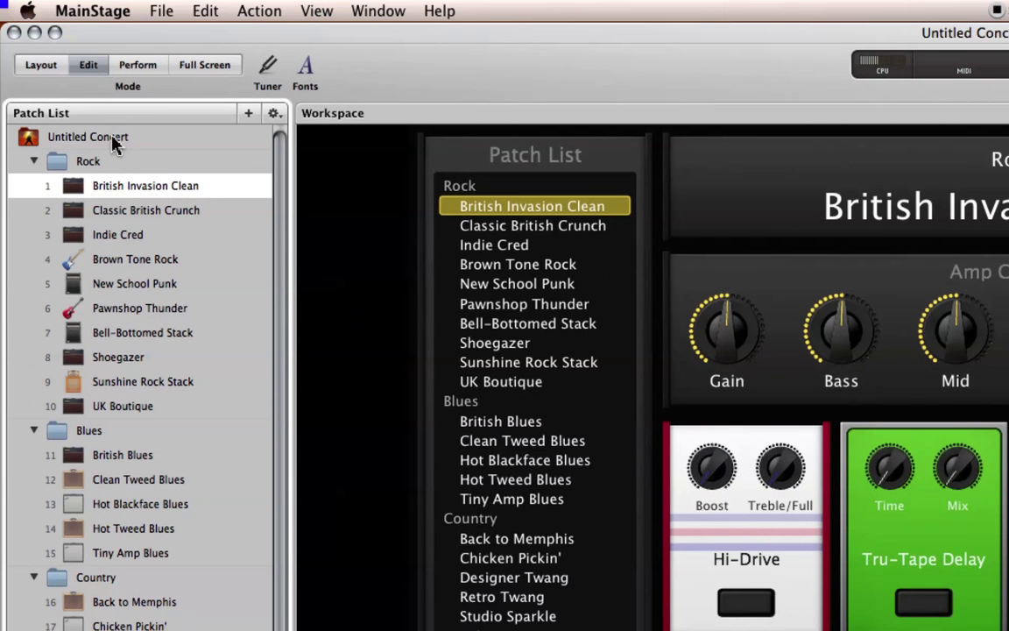
{"action": "left_click", "coordinate": [106, 138]}
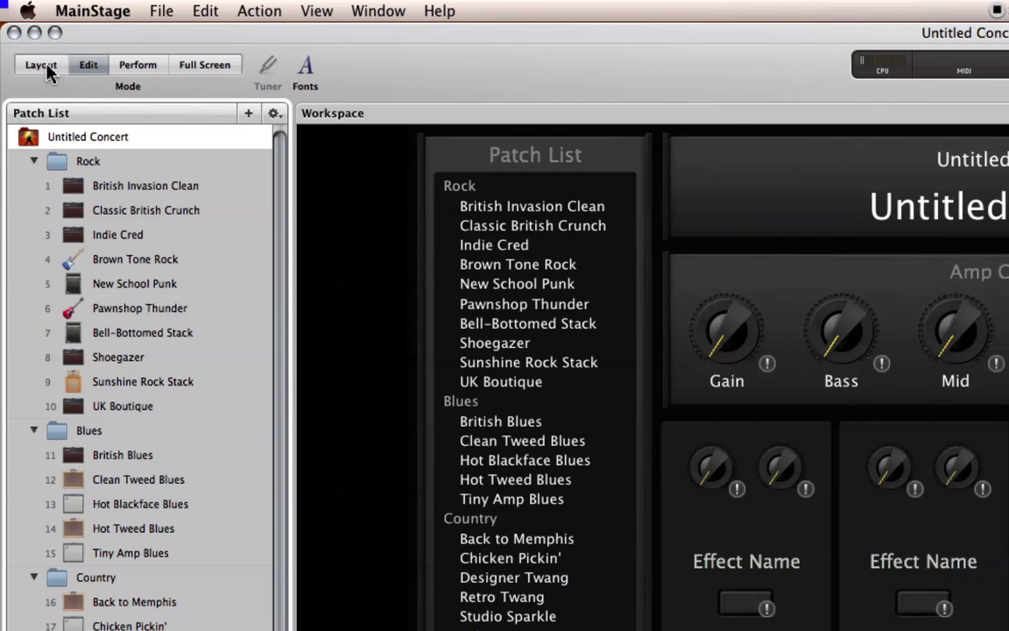
Switch MainStage to Layout mode to edit the concert's screen controls
{"action": "left_click", "coordinate": [47, 66]}
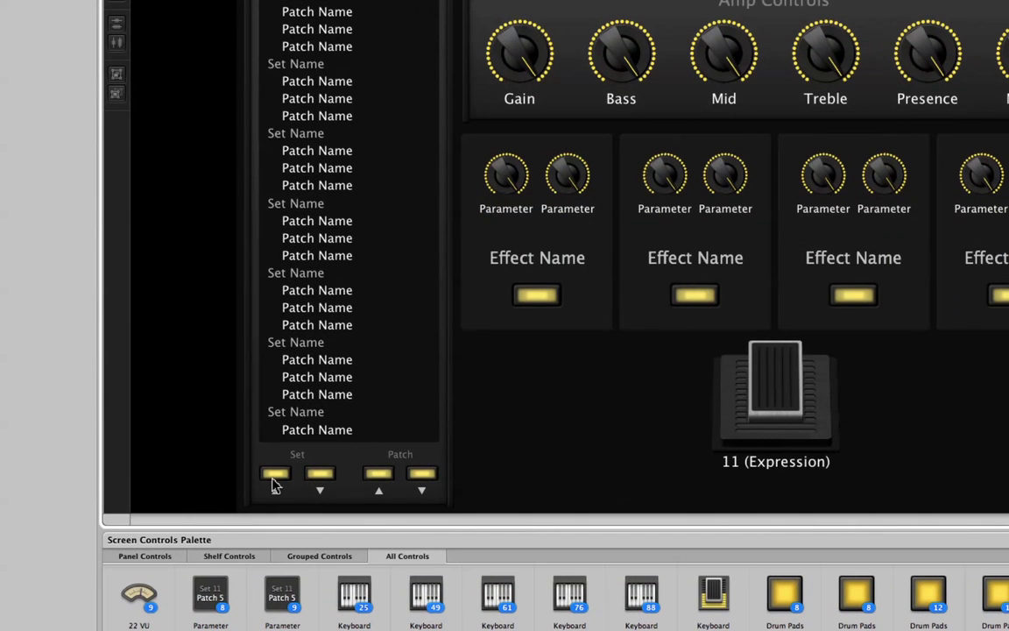
Select the Set up-arrow (Previous Set) button below the Patch List
{"action": "left_click", "coordinate": [274, 478]}
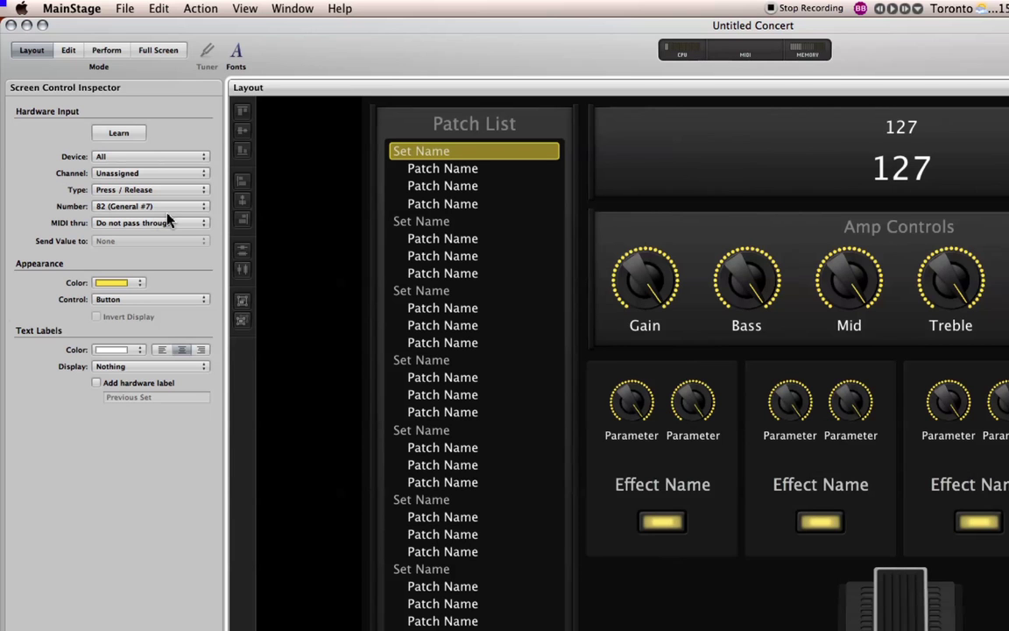
Set the Previous Set button's input to the FCB1010, Channel 1-16, as a Single Value
{"action": "left_click", "coordinate": [204, 158]}
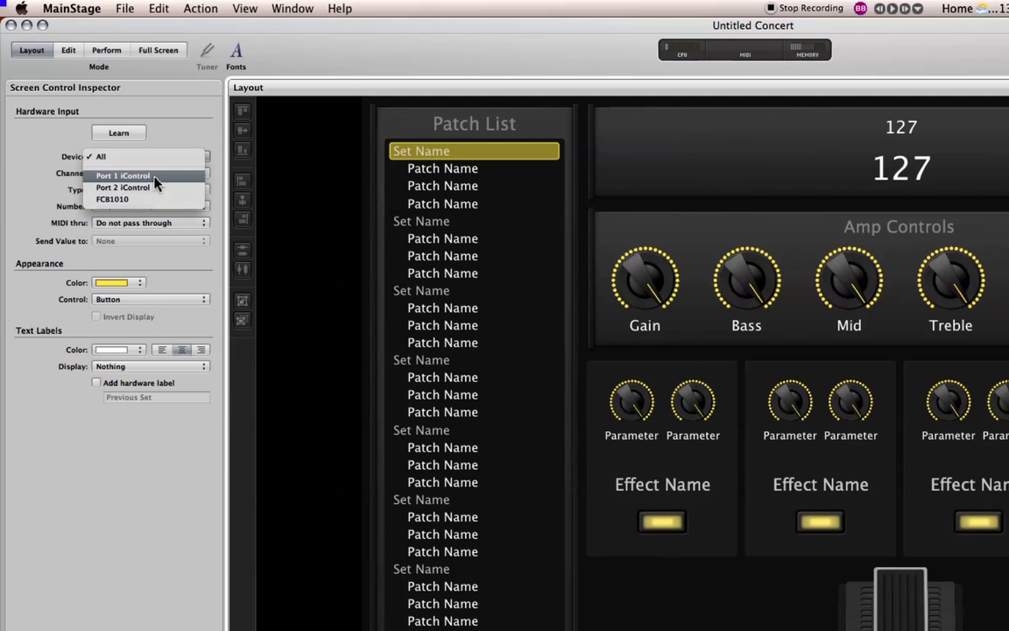
{"action": "left_click", "coordinate": [144, 202]}
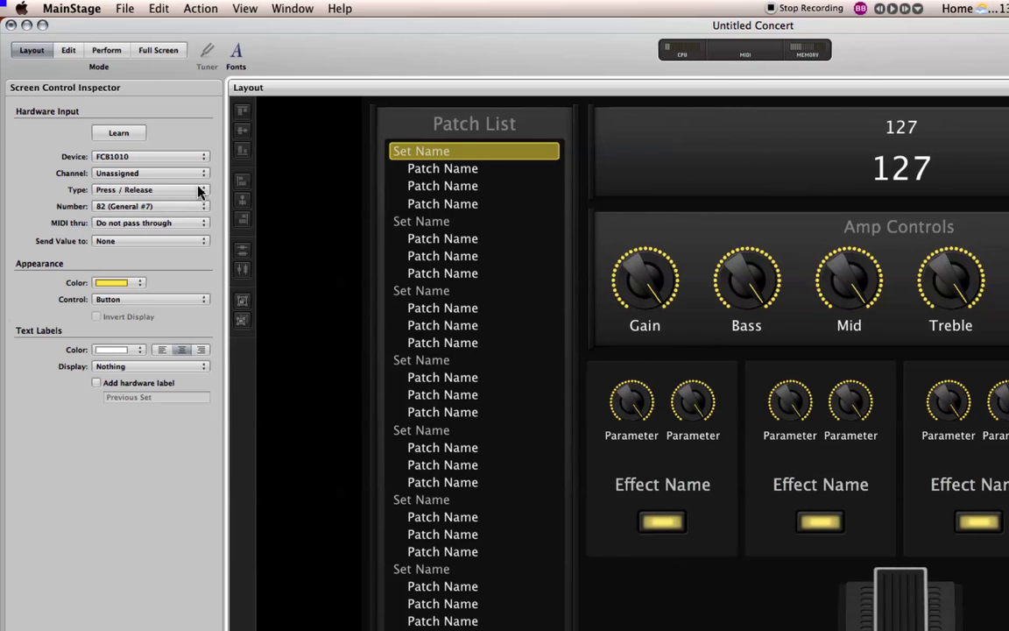
{"action": "left_click", "coordinate": [202, 175]}
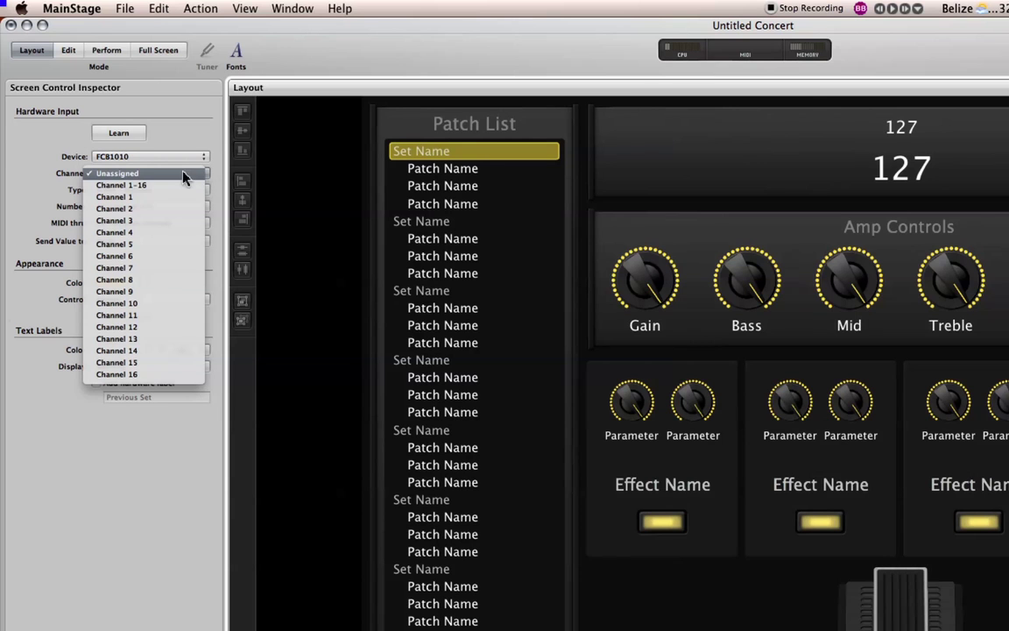
{"action": "left_click", "coordinate": [154, 186]}
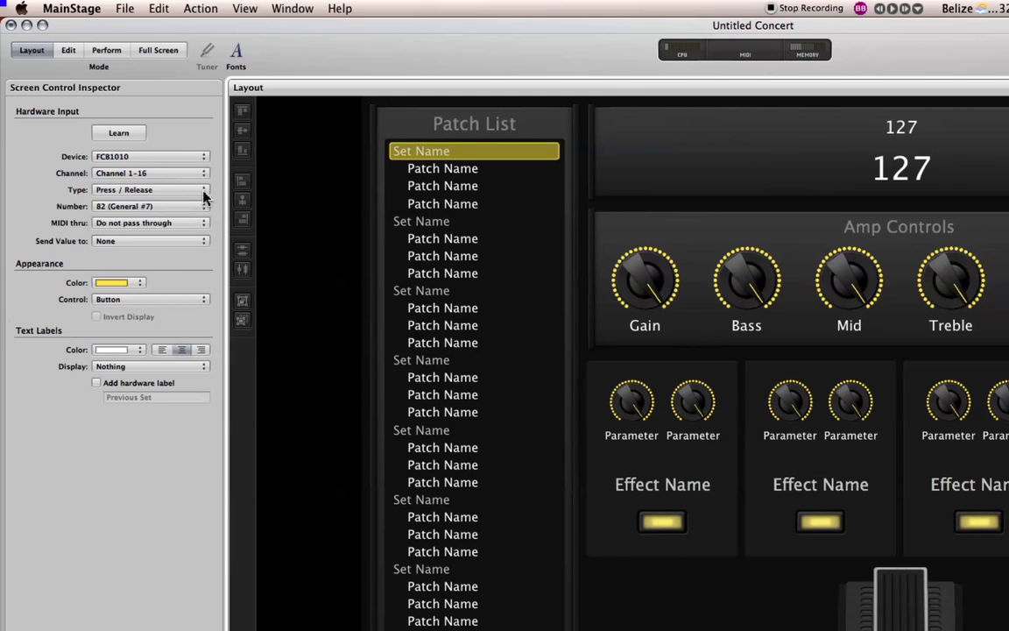
{"action": "left_click", "coordinate": [204, 192]}
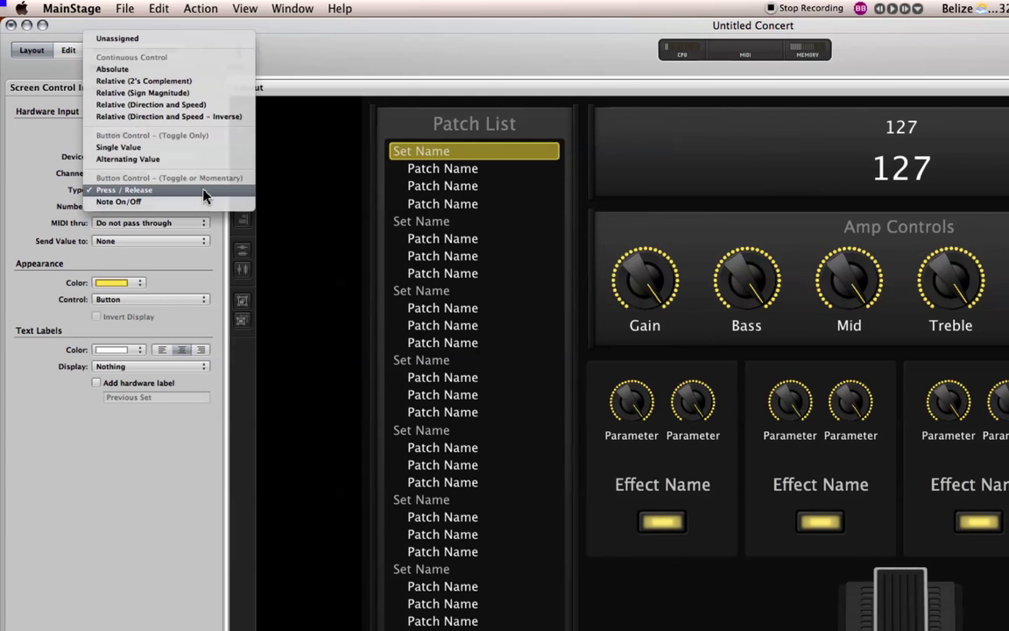
{"action": "left_click", "coordinate": [153, 148]}
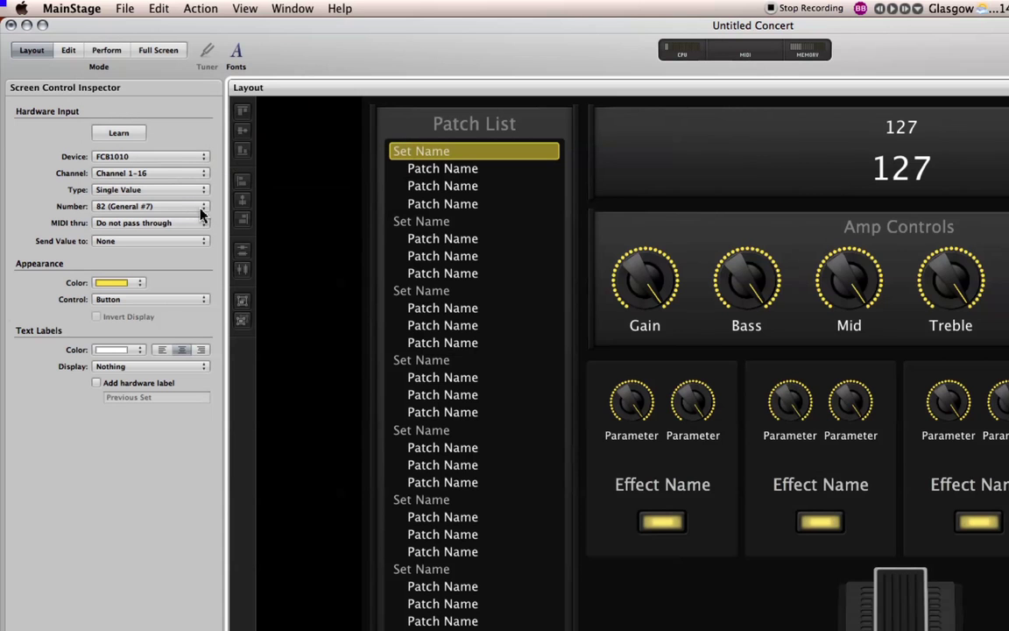
{"action": "mouse_move", "coordinate": [203, 209]}
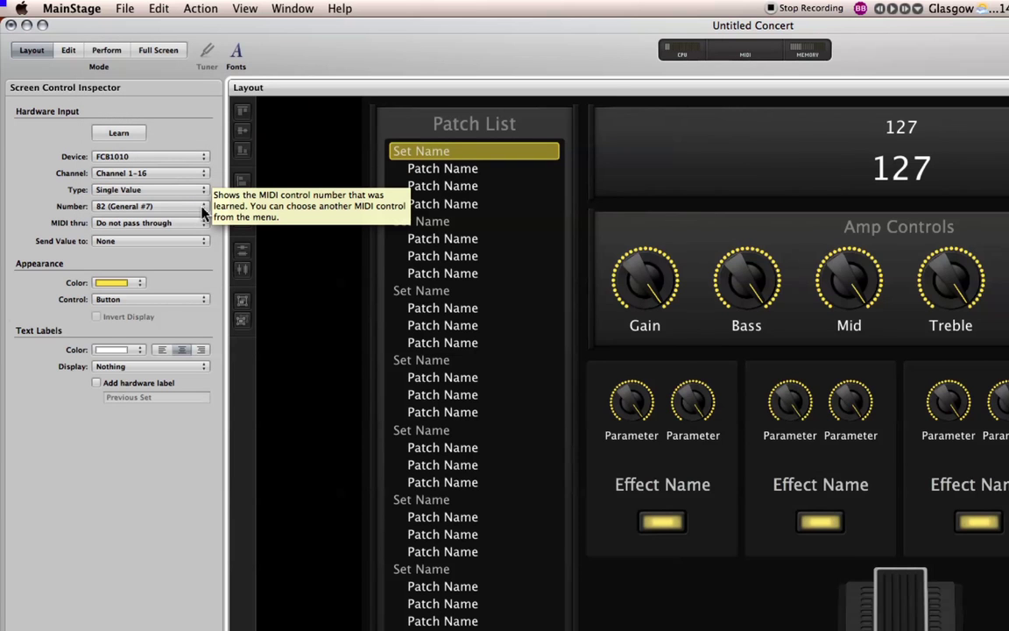
Assign the Previous Set button to controller number 16 (General #1)
{"action": "left_click", "coordinate": [203, 212]}
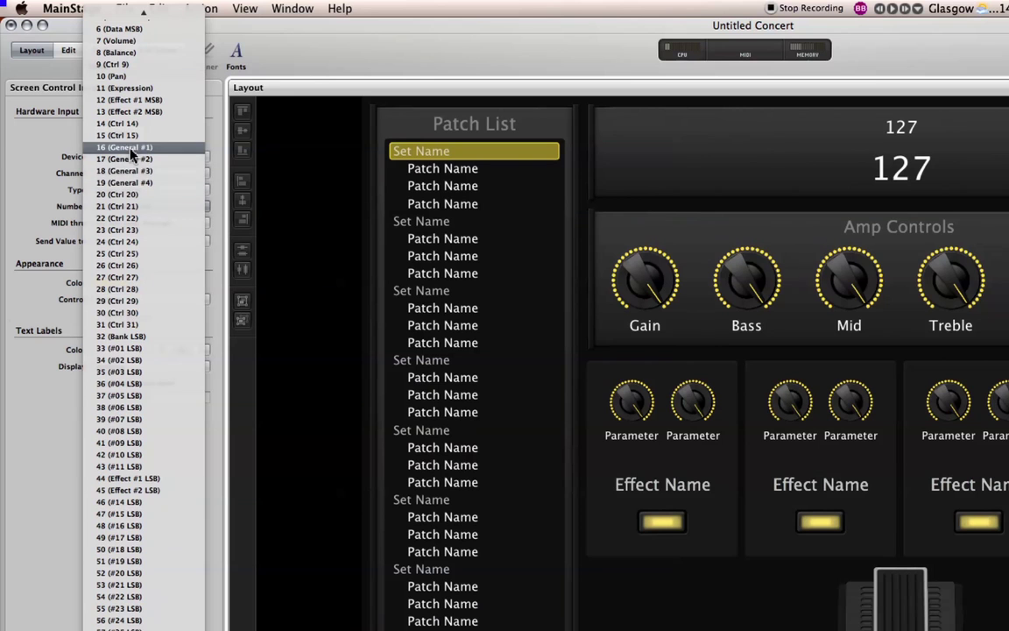
{"action": "left_click", "coordinate": [132, 149]}
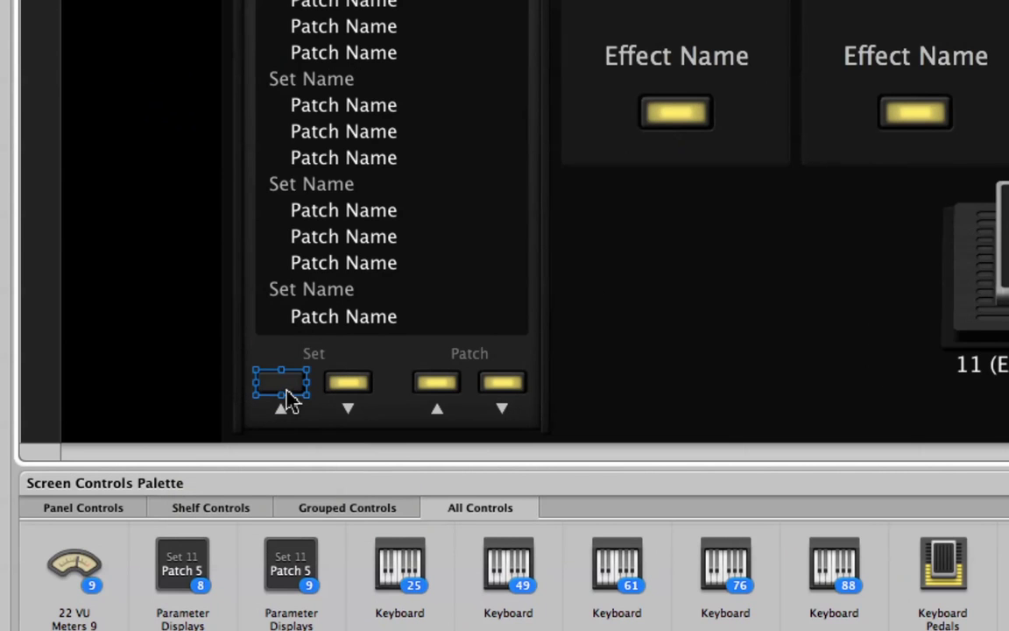
Map the Set down button to FCB1010, Channel 1-16, Single Value, controller 17 (General #2)
{"action": "left_click", "coordinate": [347, 390]}
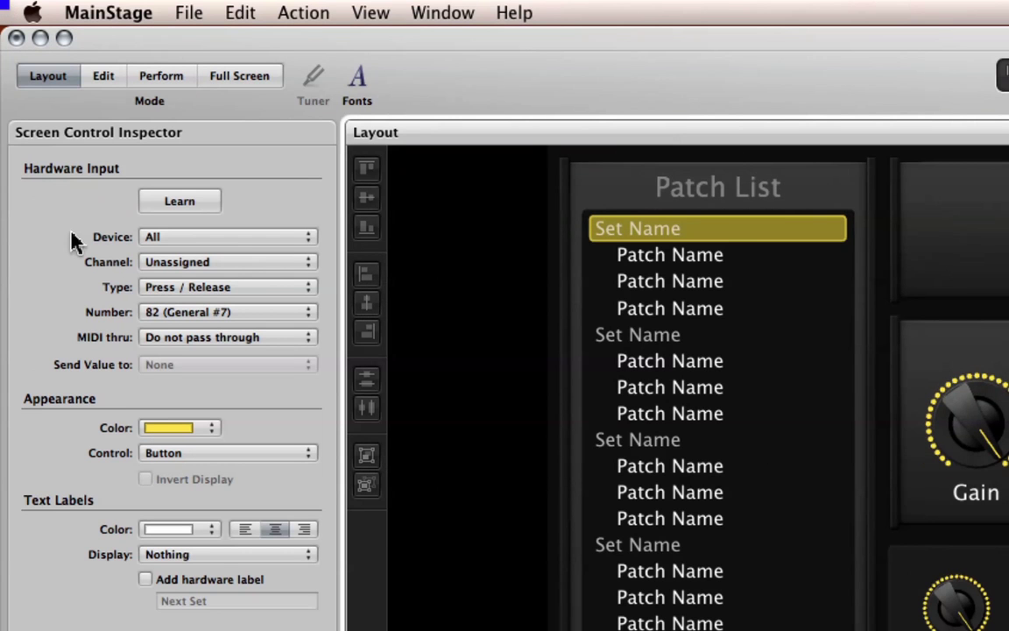
{"action": "left_click", "coordinate": [308, 239]}
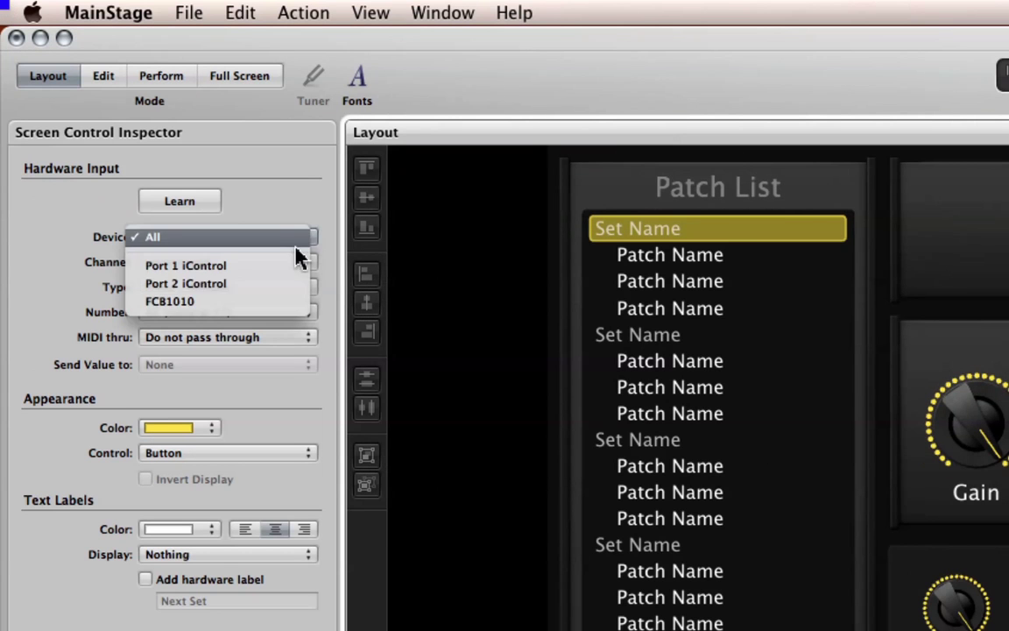
{"action": "left_click", "coordinate": [267, 303]}
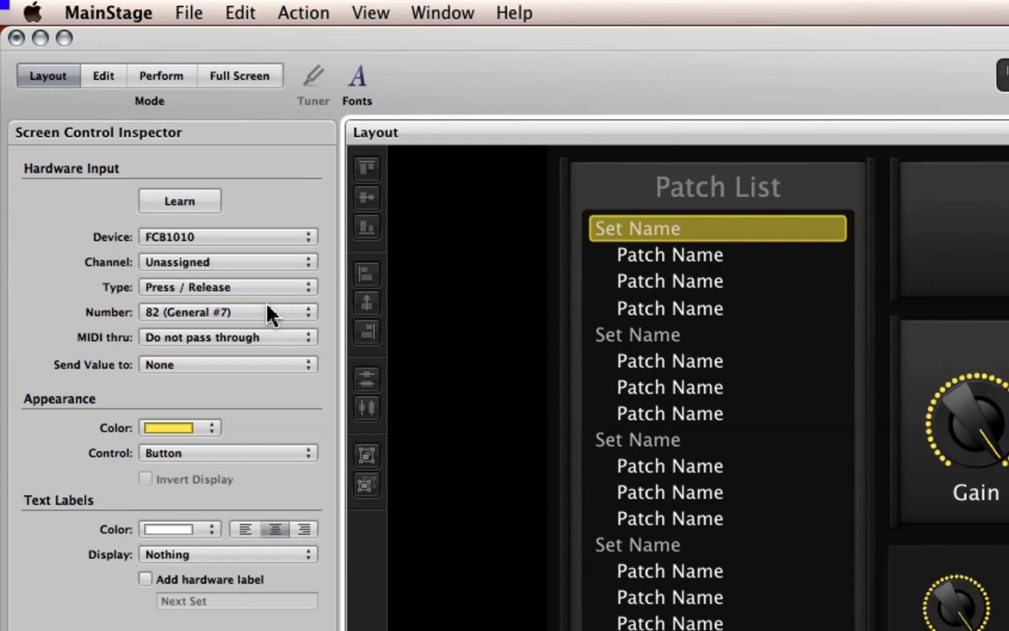
{"action": "left_click", "coordinate": [309, 263]}
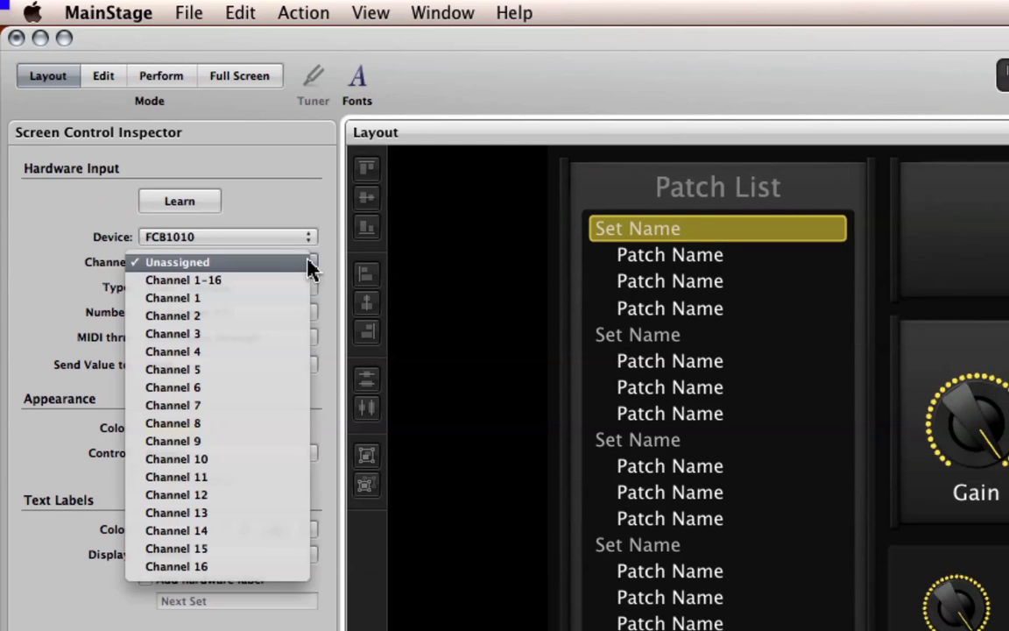
{"action": "left_click", "coordinate": [288, 281]}
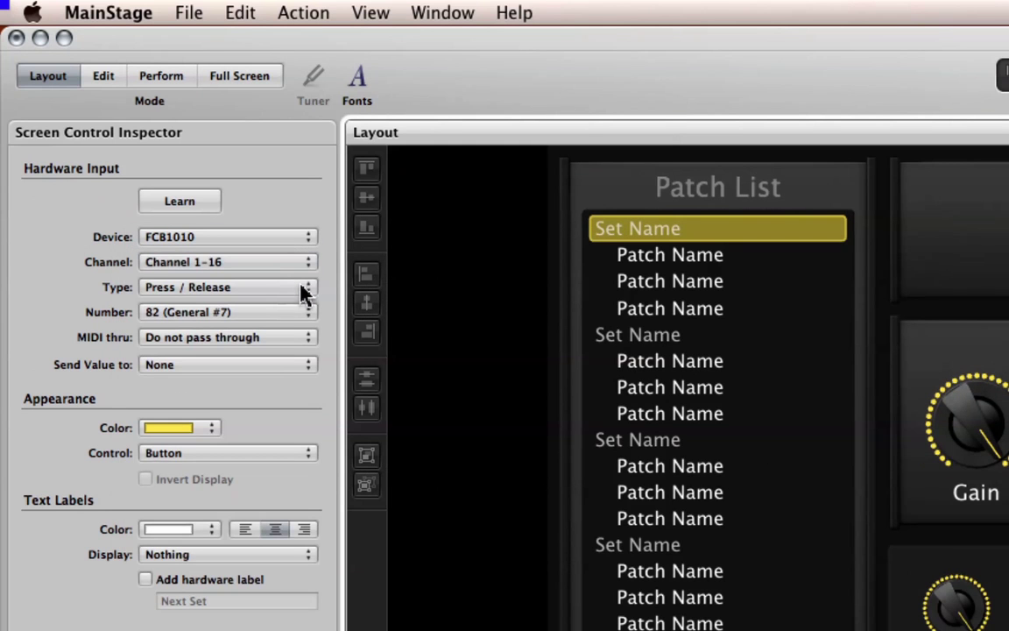
{"action": "left_click", "coordinate": [302, 289]}
{"action": "left_click", "coordinate": [258, 223]}
{"action": "left_click", "coordinate": [311, 317]}
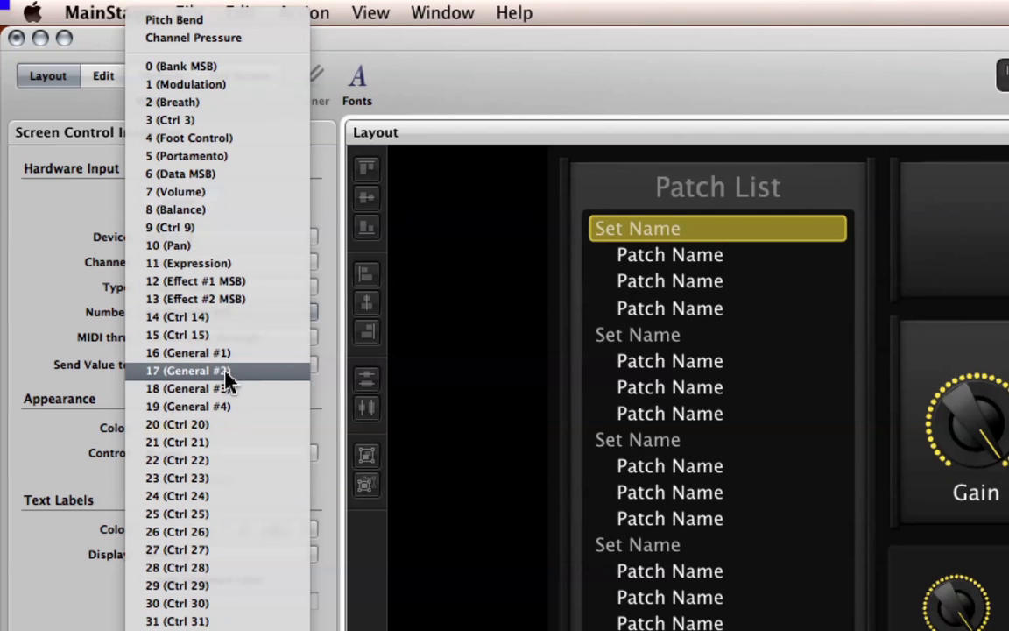
{"action": "left_click", "coordinate": [226, 378]}
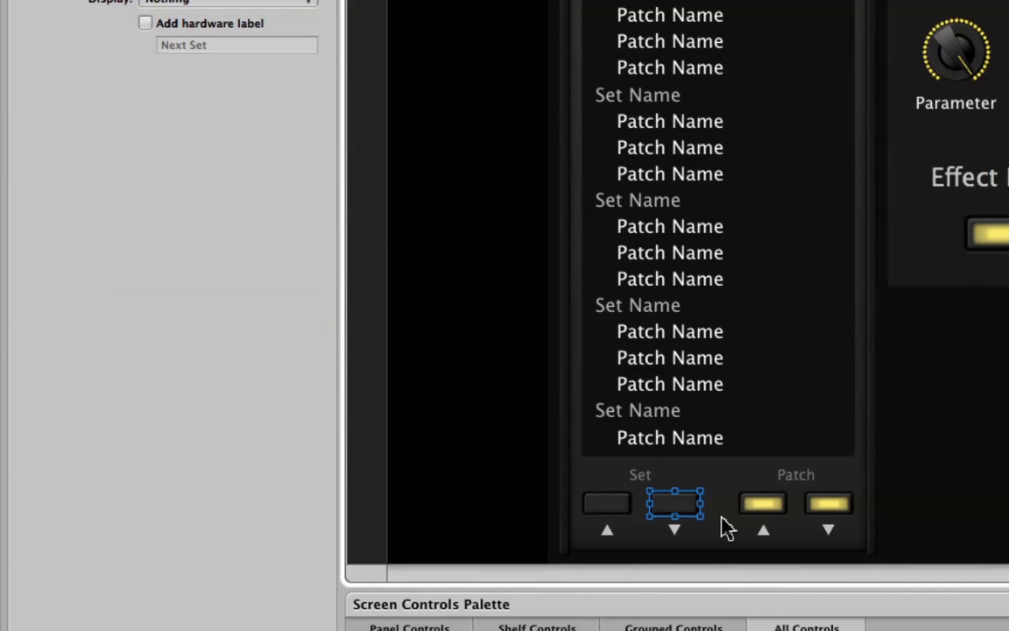
Map the Patch up button to FCB1010, Channel 1-16, Single Value, controller 18 (General #3)
{"action": "left_click", "coordinate": [763, 506]}
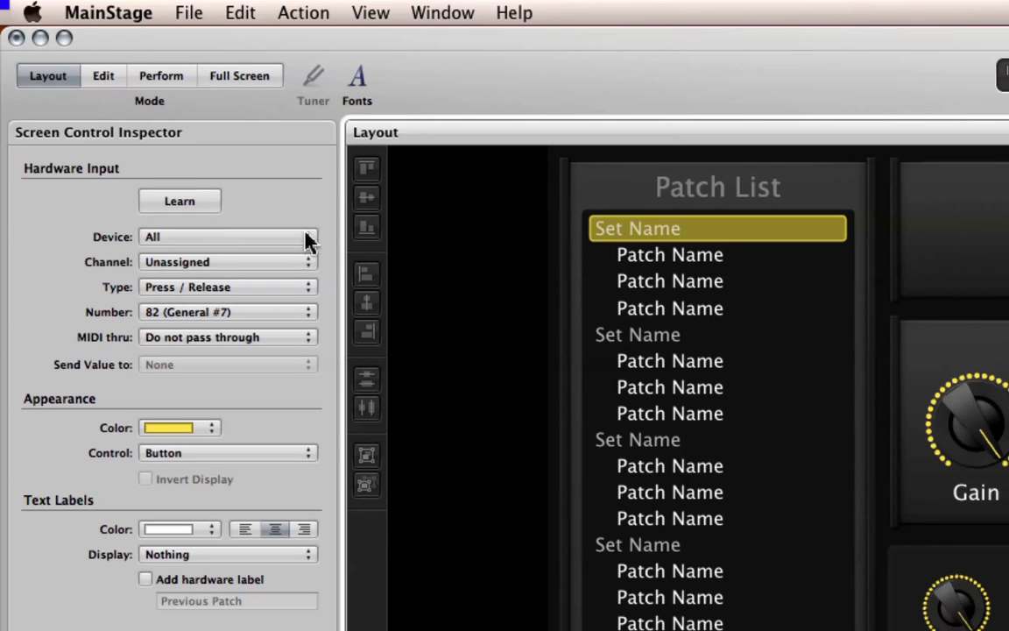
{"action": "left_click", "coordinate": [306, 235]}
{"action": "left_click", "coordinate": [271, 302]}
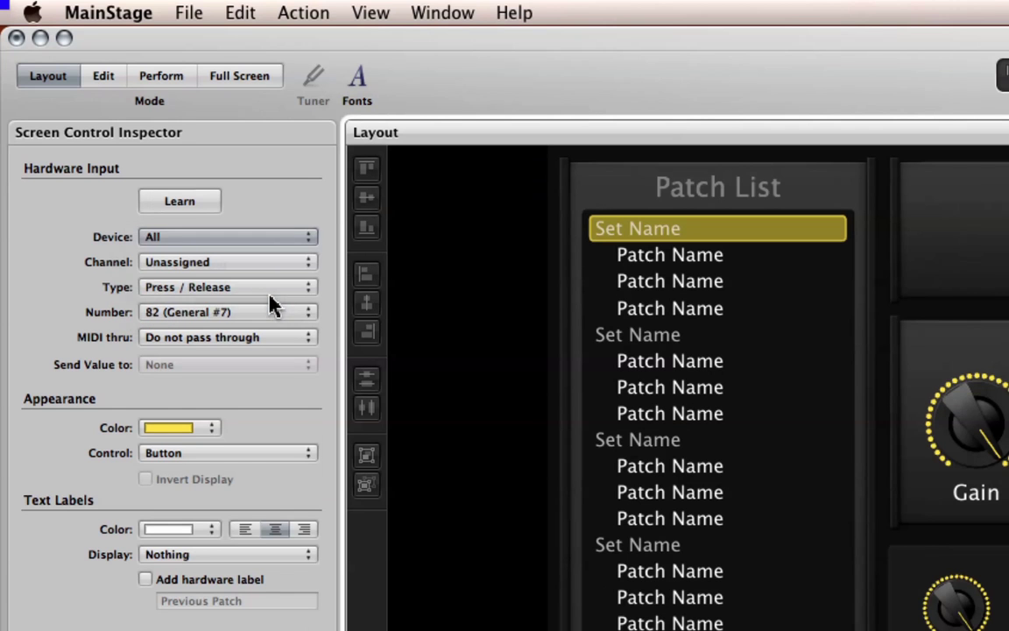
{"action": "left_click", "coordinate": [309, 264]}
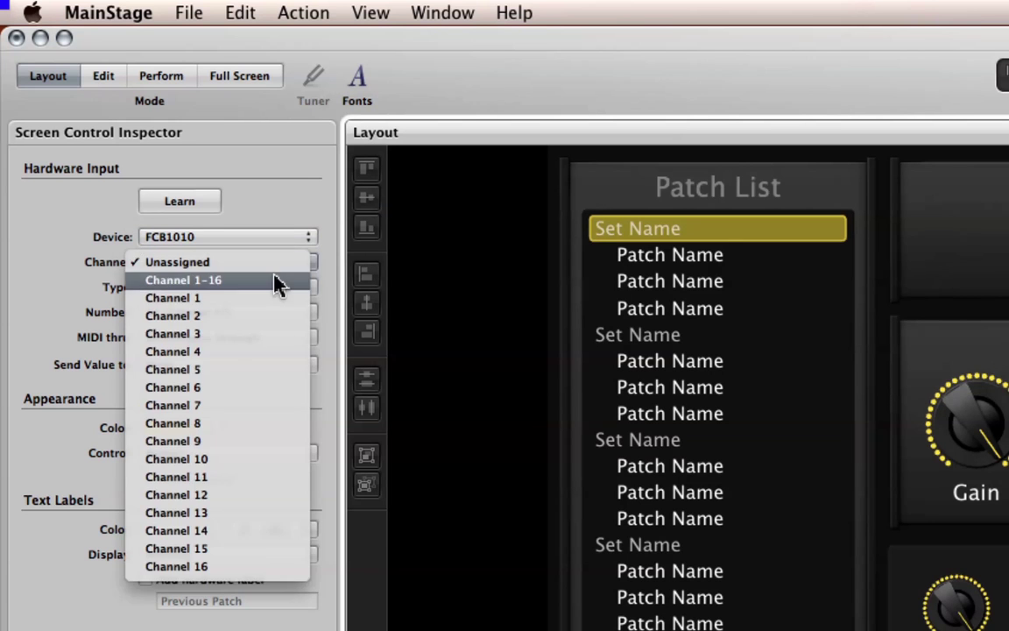
{"action": "left_click", "coordinate": [277, 281]}
{"action": "left_click", "coordinate": [309, 292]}
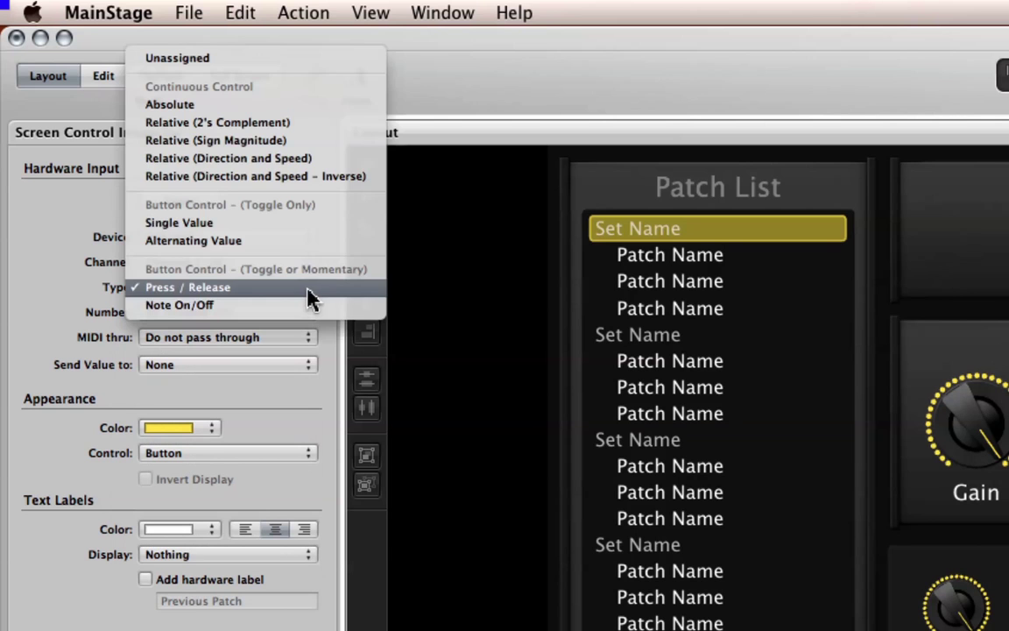
{"action": "left_click", "coordinate": [259, 230]}
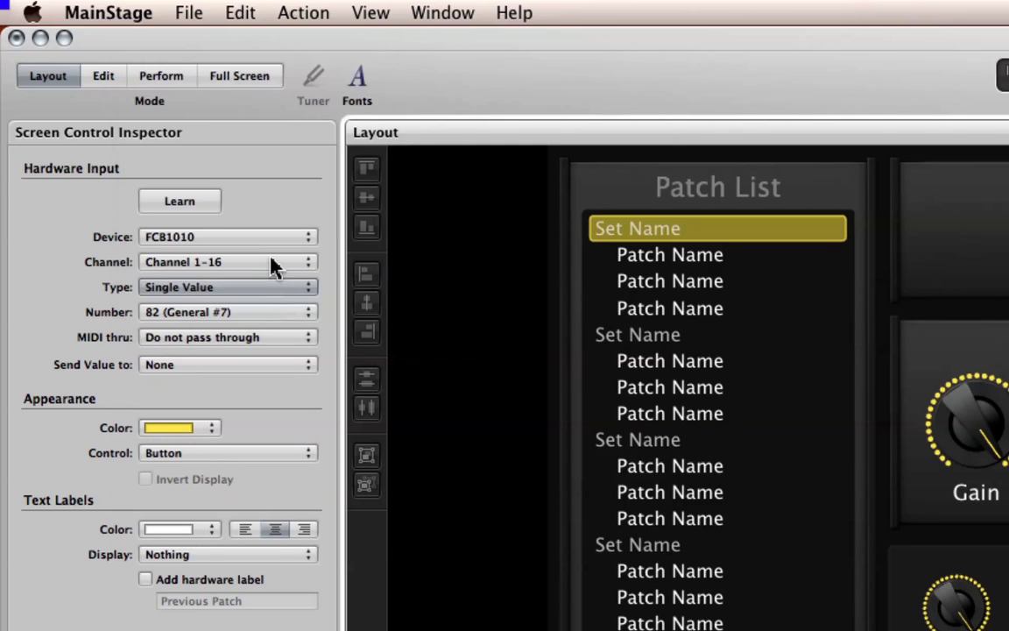
{"action": "left_click", "coordinate": [314, 317]}
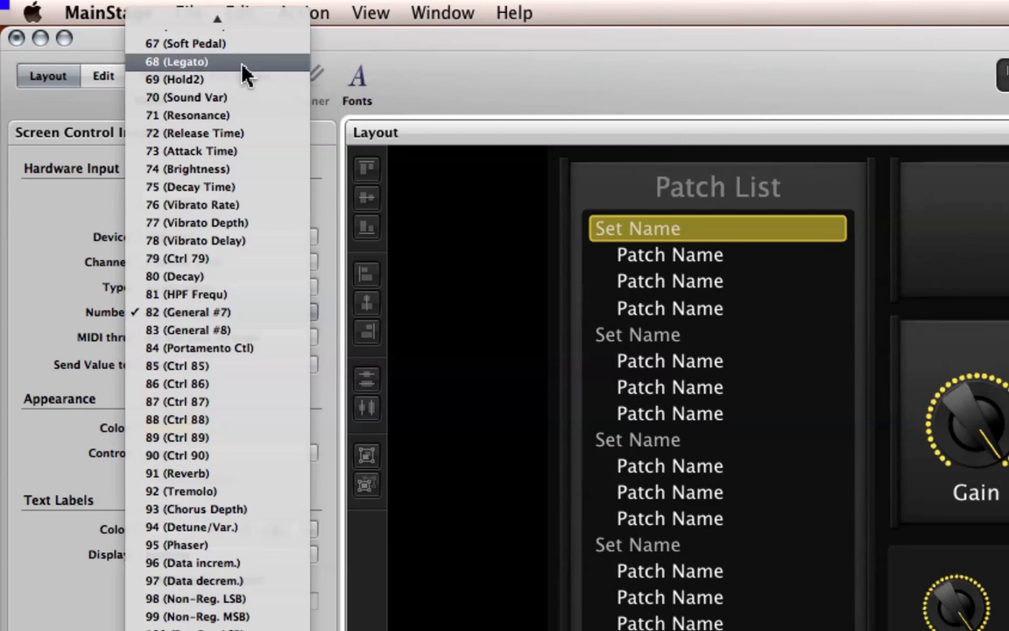
{"action": "mouse_move", "coordinate": [217, 18]}
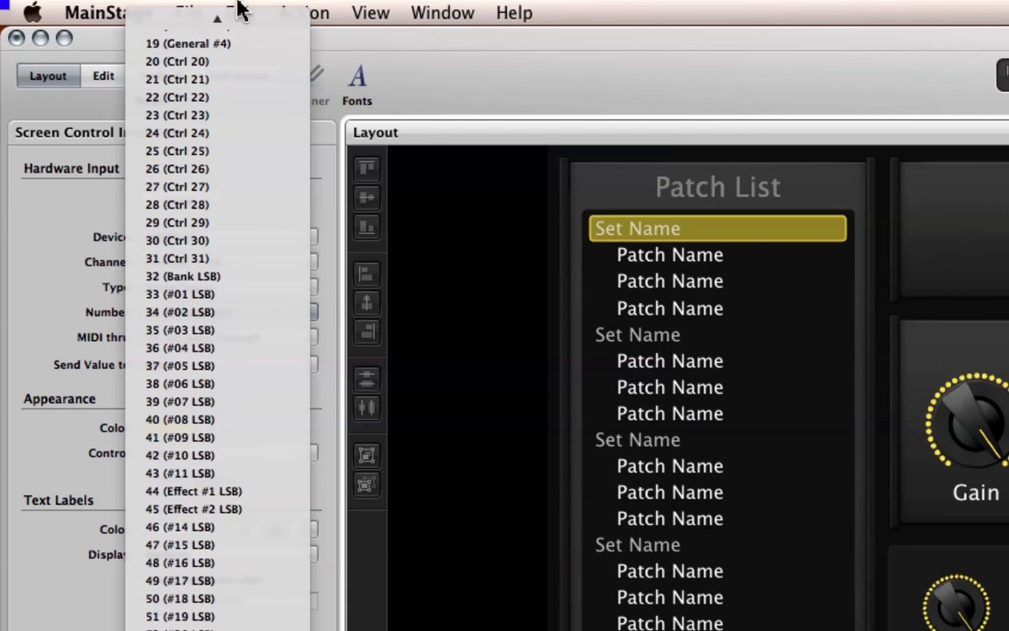
{"action": "left_click", "coordinate": [238, 188]}
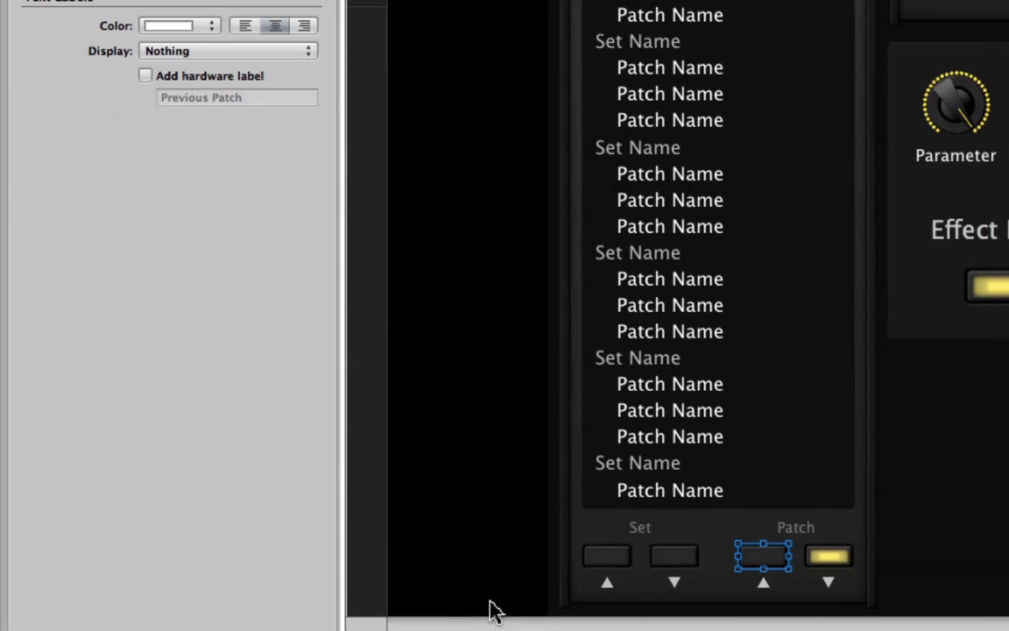
Map the Patch down button to FCB1010, Channel 1-16, Single Value, controller 19 (General #4)
{"action": "left_click", "coordinate": [836, 563]}
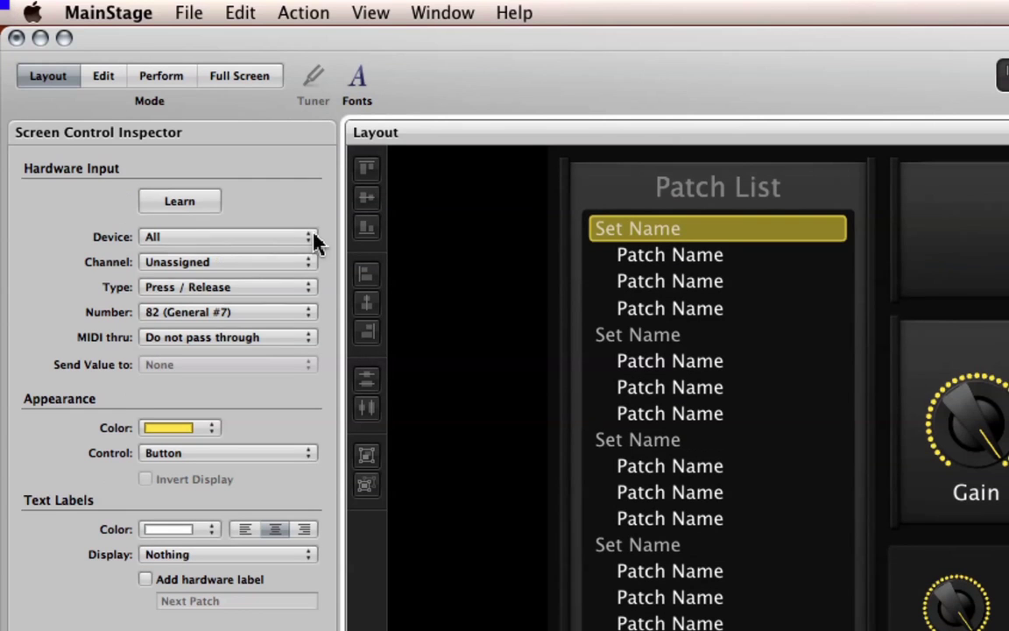
{"action": "left_click", "coordinate": [293, 238]}
{"action": "left_click", "coordinate": [261, 303]}
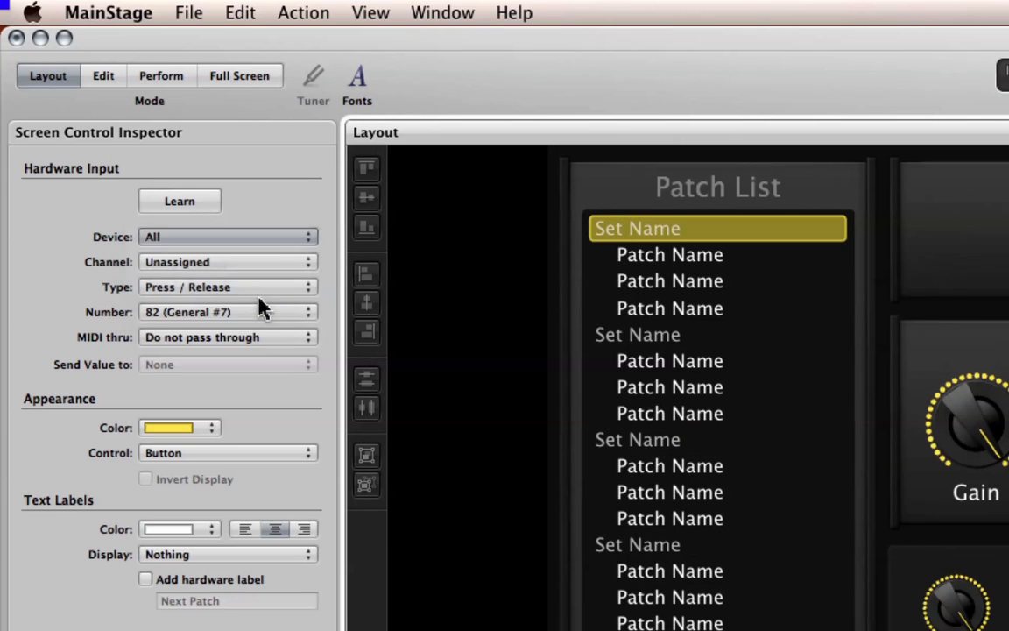
{"action": "left_click", "coordinate": [303, 265]}
{"action": "left_click", "coordinate": [284, 280]}
{"action": "left_click", "coordinate": [307, 289]}
{"action": "left_click", "coordinate": [259, 227]}
{"action": "left_click", "coordinate": [313, 321]}
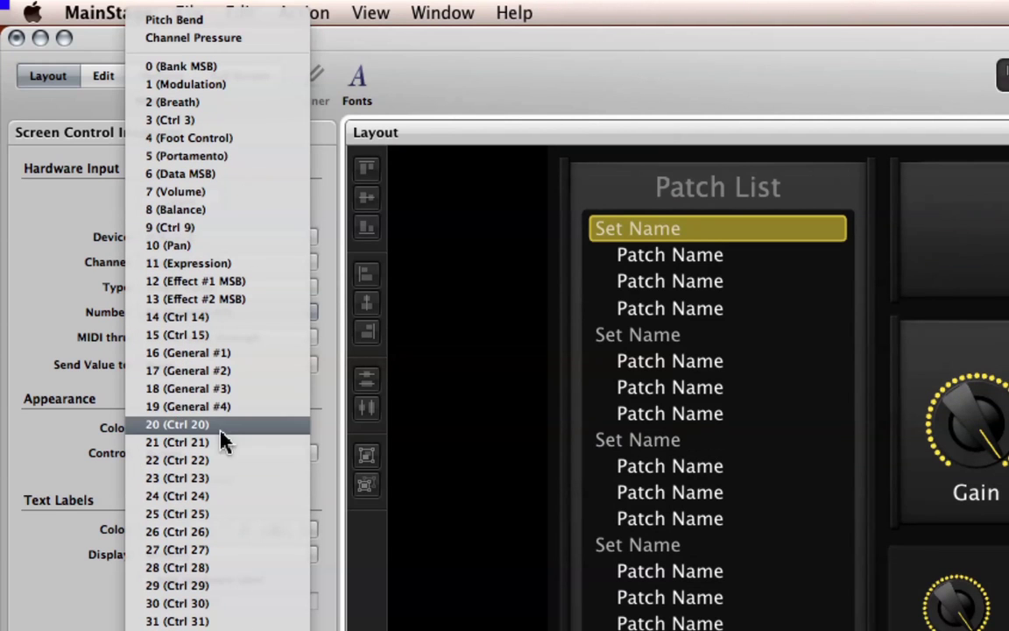
{"action": "left_click", "coordinate": [220, 407]}
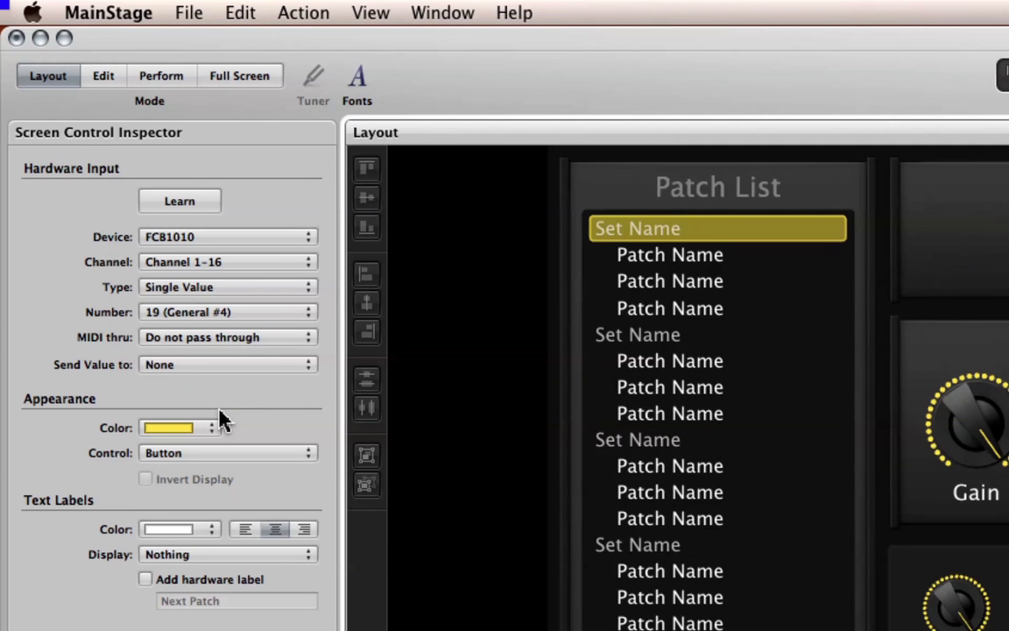